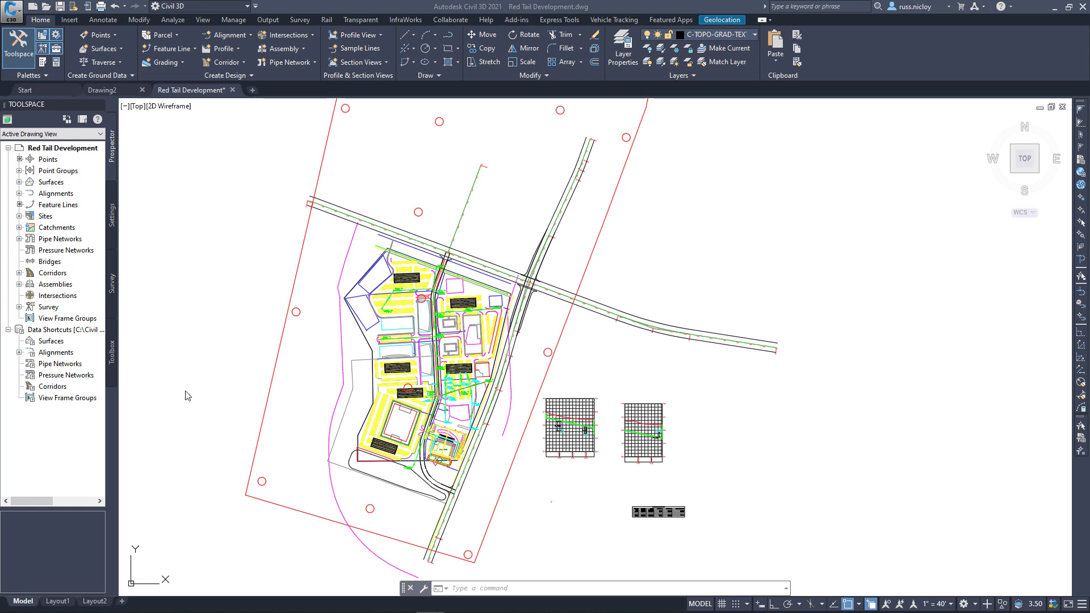
Step: Open the alignment PI Station Report's creation settings from the Reports Manager, then close them
{"action": "left_click", "coordinate": [112, 355]}
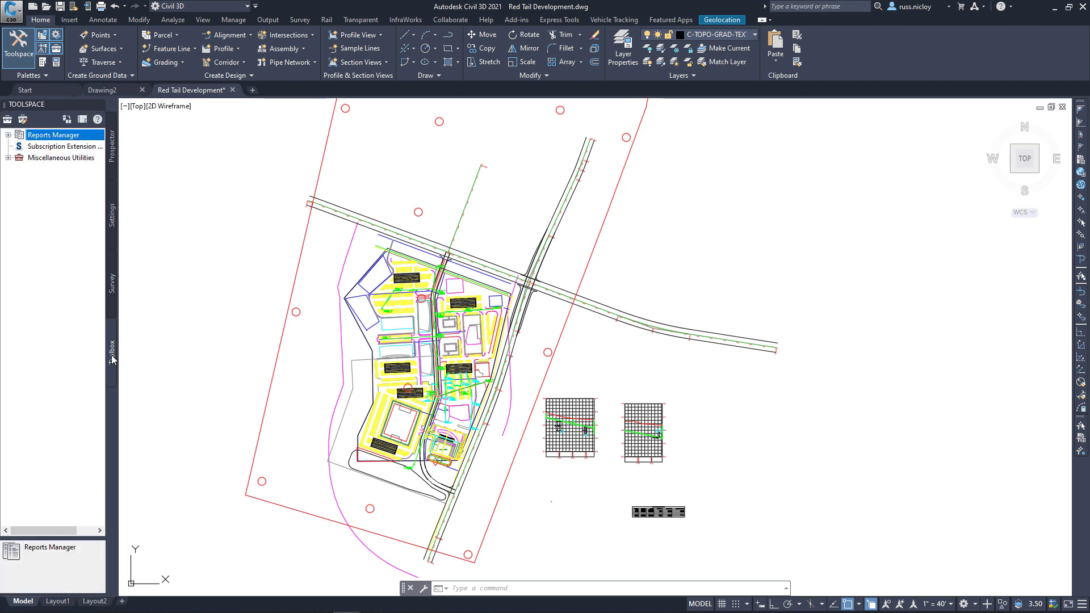
{"action": "left_click", "coordinate": [9, 136]}
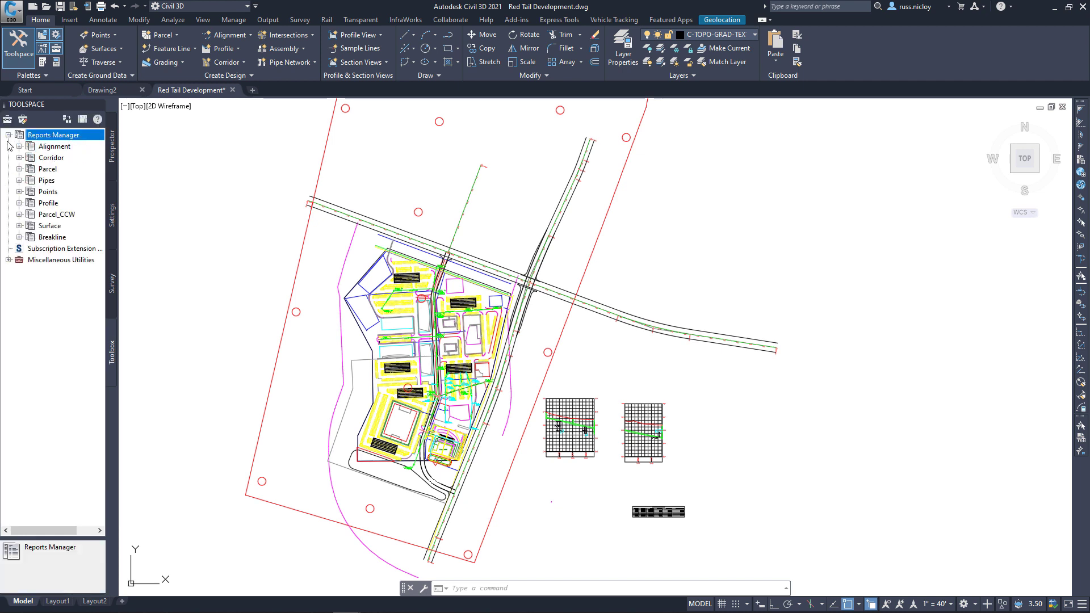
{"action": "left_click", "coordinate": [19, 146]}
{"action": "left_click", "coordinate": [63, 203]}
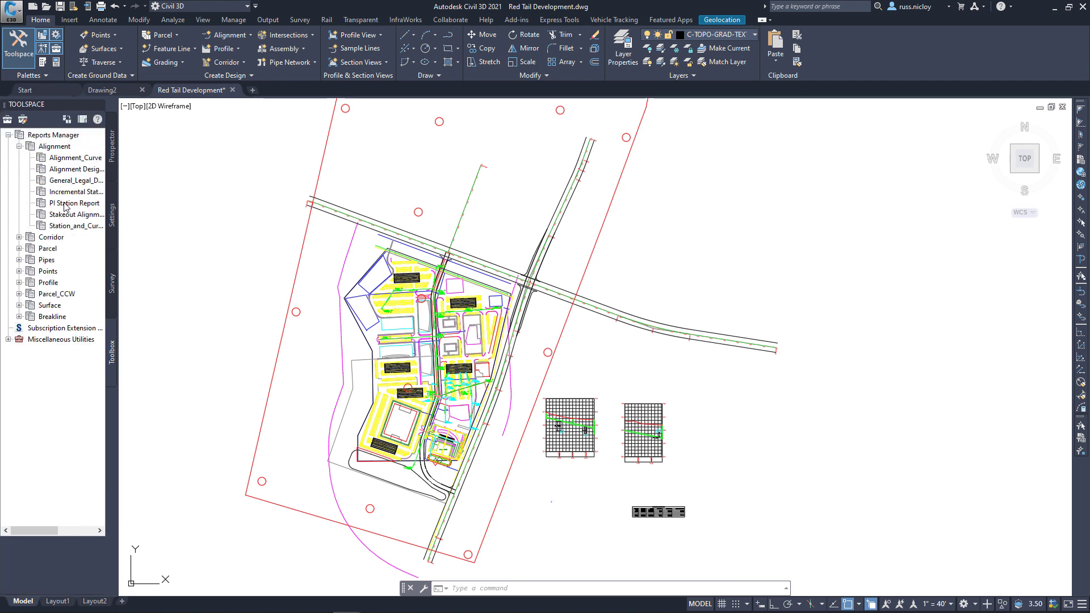
{"action": "right_click", "coordinate": [63, 203]}
{"action": "left_click", "coordinate": [85, 210]}
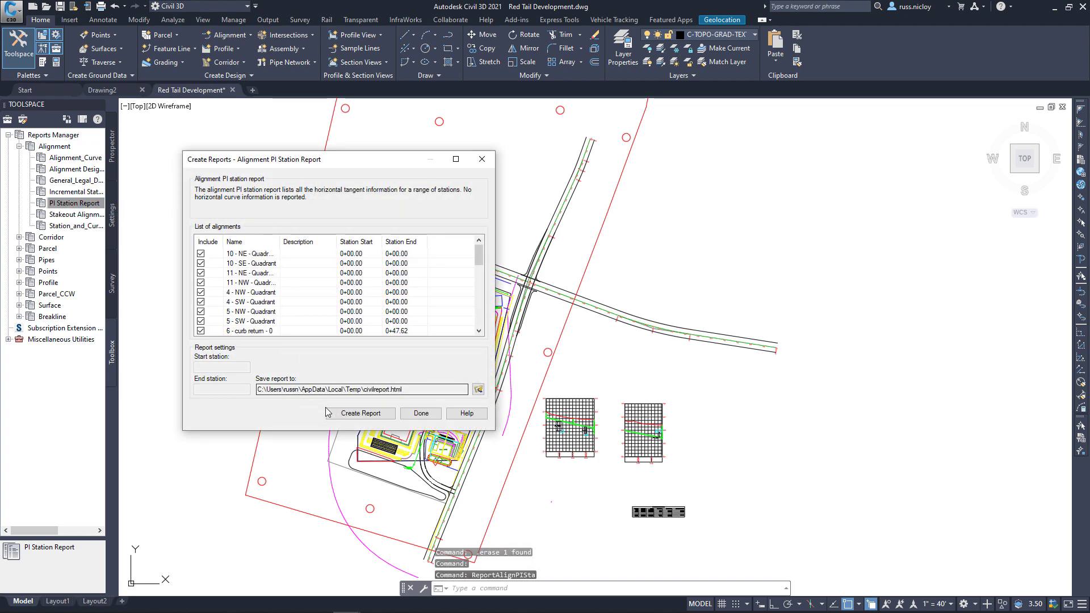
{"action": "left_click", "coordinate": [344, 414]}
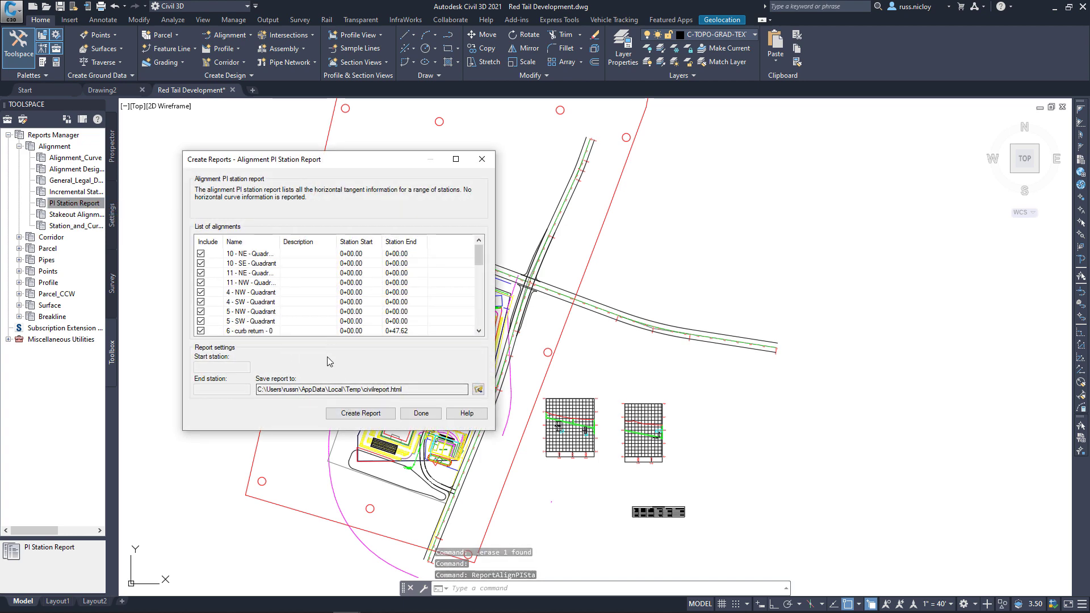
{"action": "left_click", "coordinate": [420, 413]}
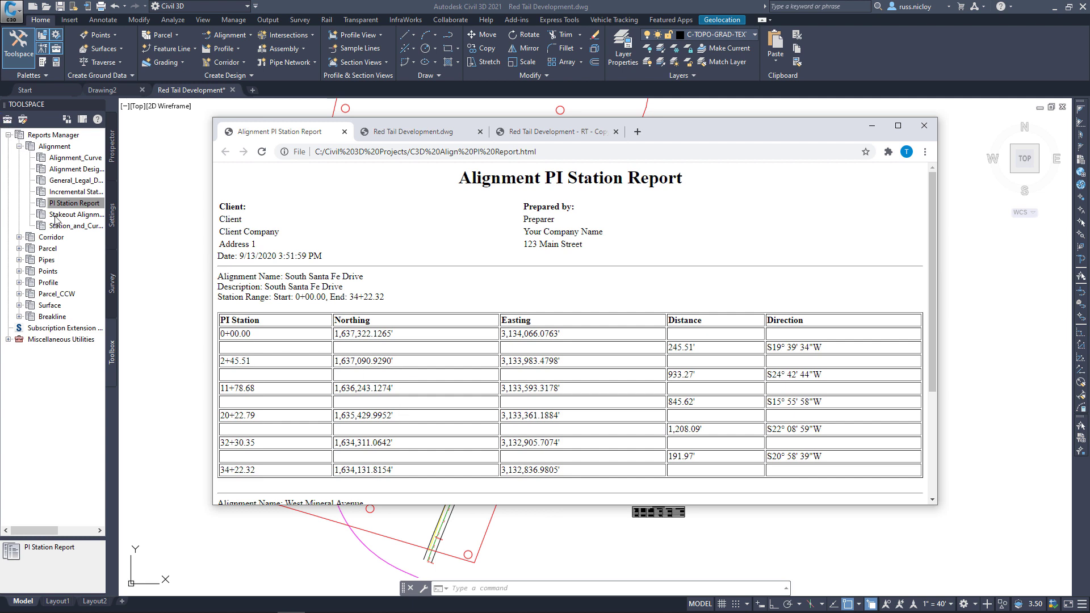
Step: Examine the PI Station Report's execute file, macro and help properties in the Toolbox Editor, then close the editor
{"action": "left_click", "coordinate": [23, 120]}
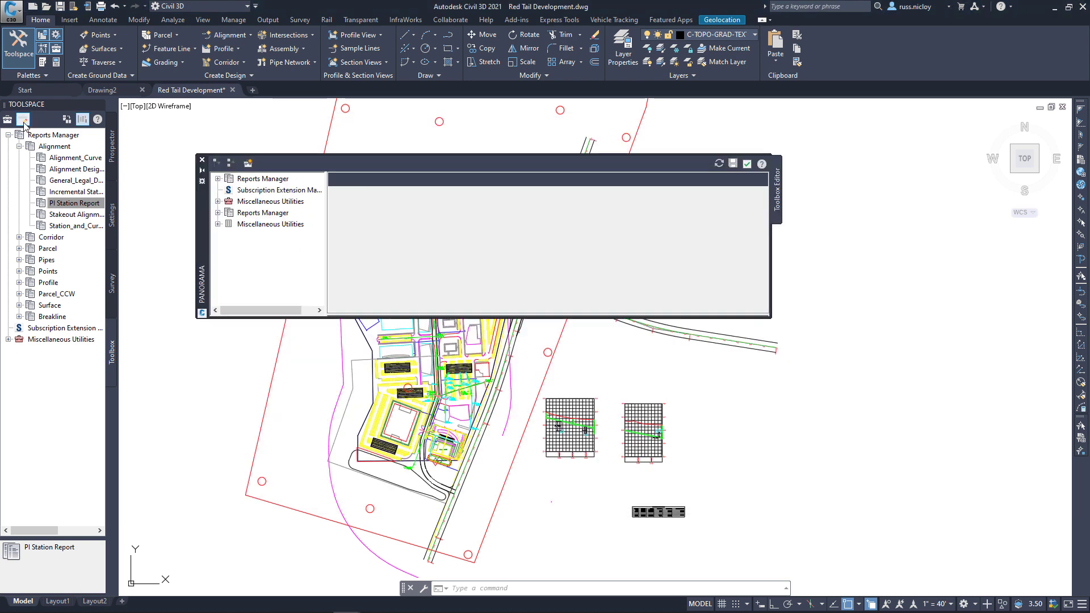
{"action": "left_click", "coordinate": [217, 178]}
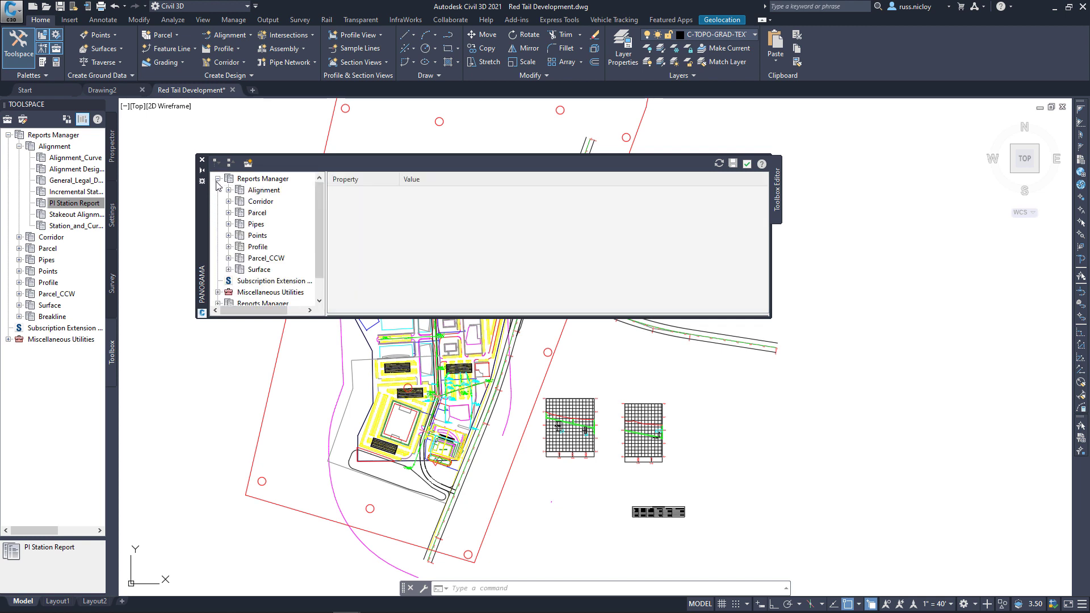
{"action": "left_click", "coordinate": [229, 191]}
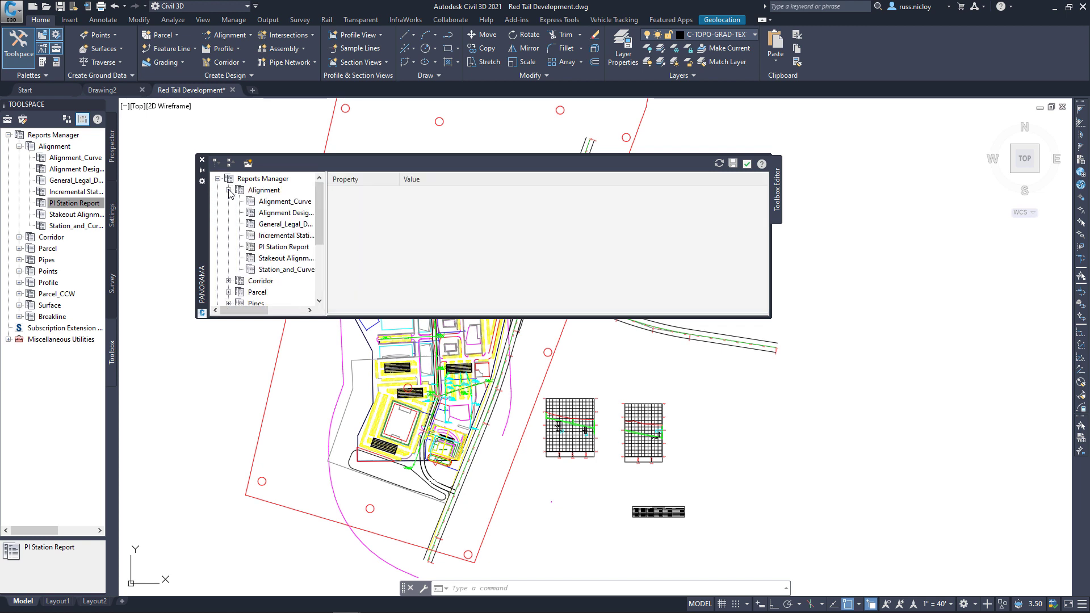
{"action": "left_click", "coordinate": [272, 247]}
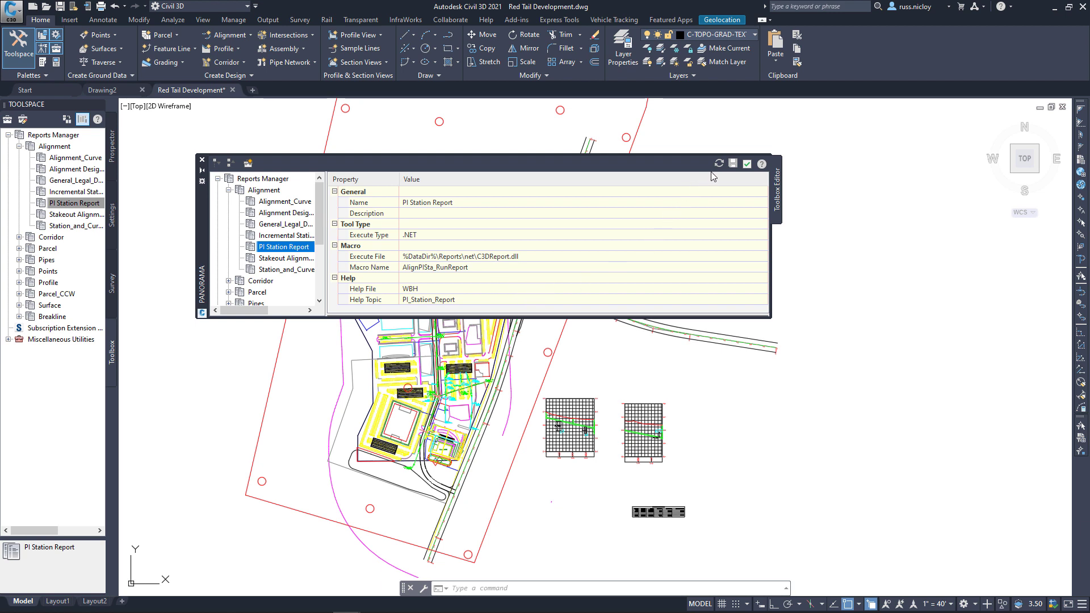
{"action": "left_click", "coordinate": [747, 165]}
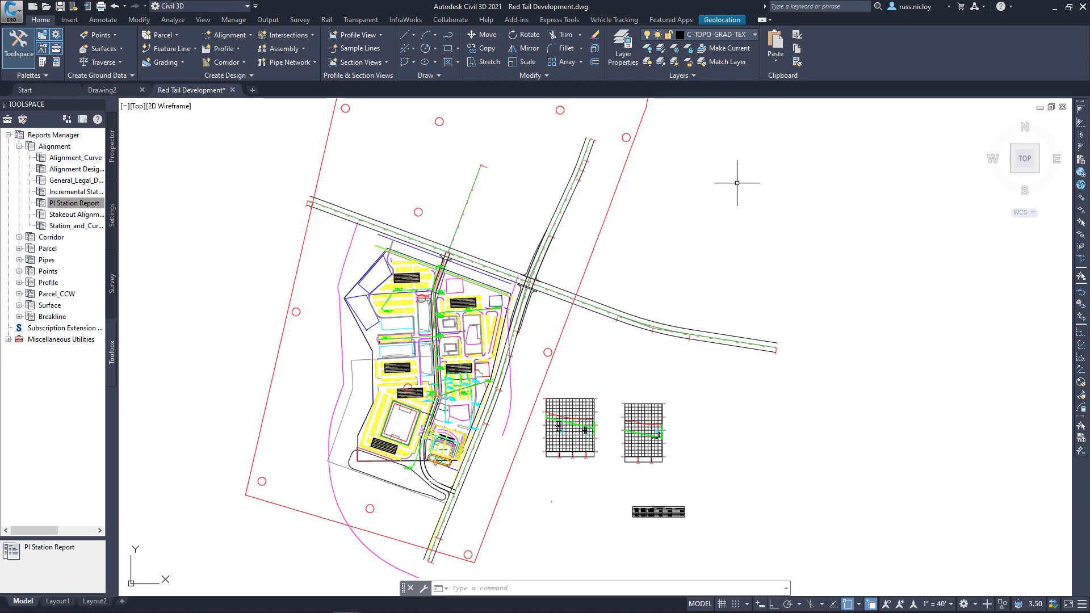
Step: Compare the Red Tail Development and West Mineral Avenue alignment PI reports in the browser, then return to the drawing
{"action": "left_click", "coordinate": [8, 135]}
{"action": "left_click", "coordinate": [112, 149]}
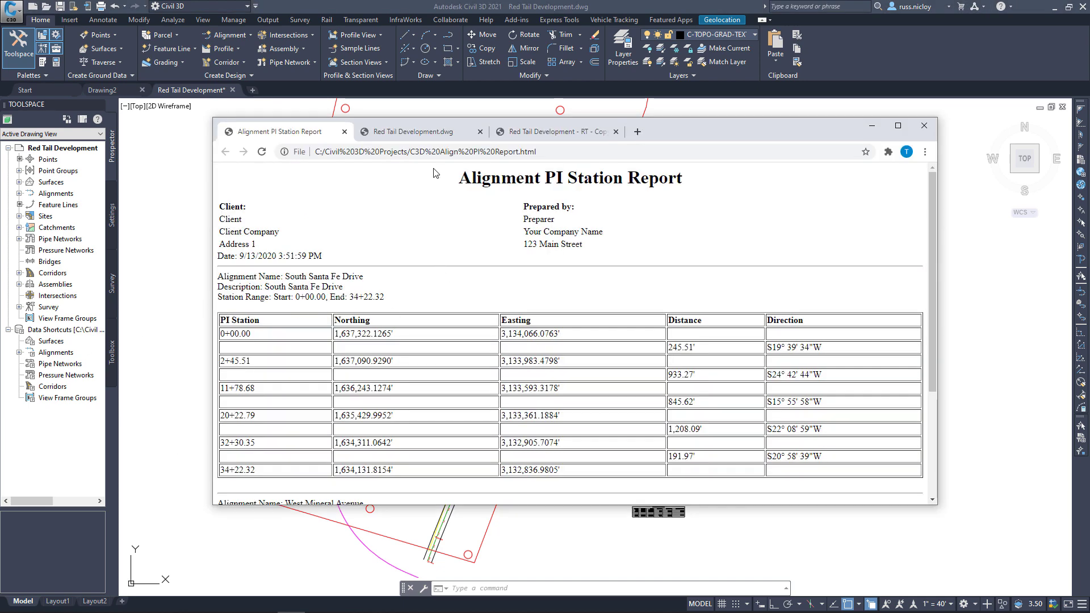
{"action": "left_click", "coordinate": [428, 135]}
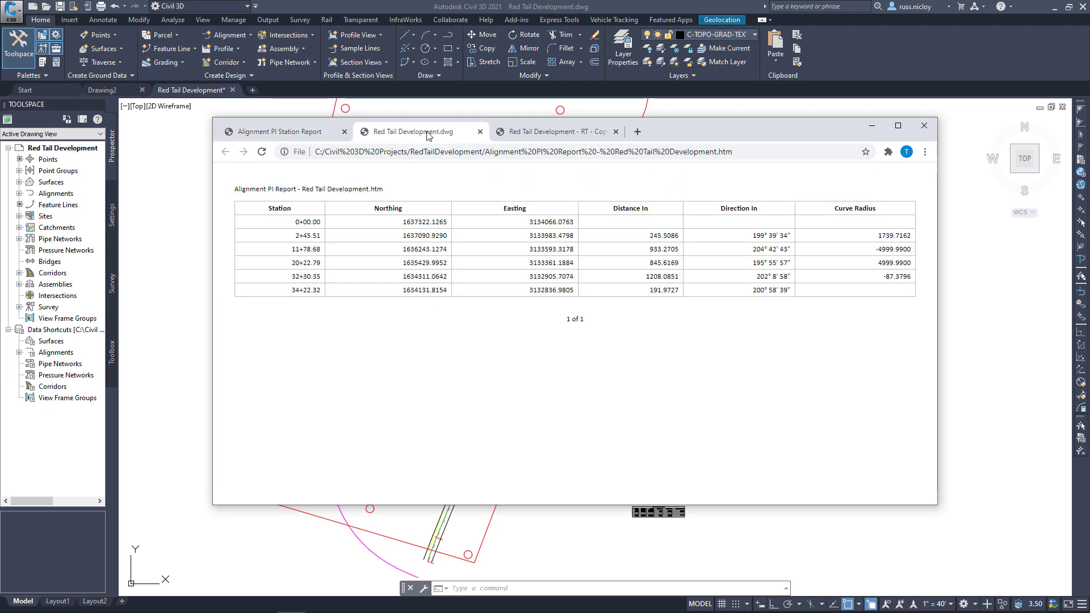
{"action": "left_click", "coordinate": [527, 131]}
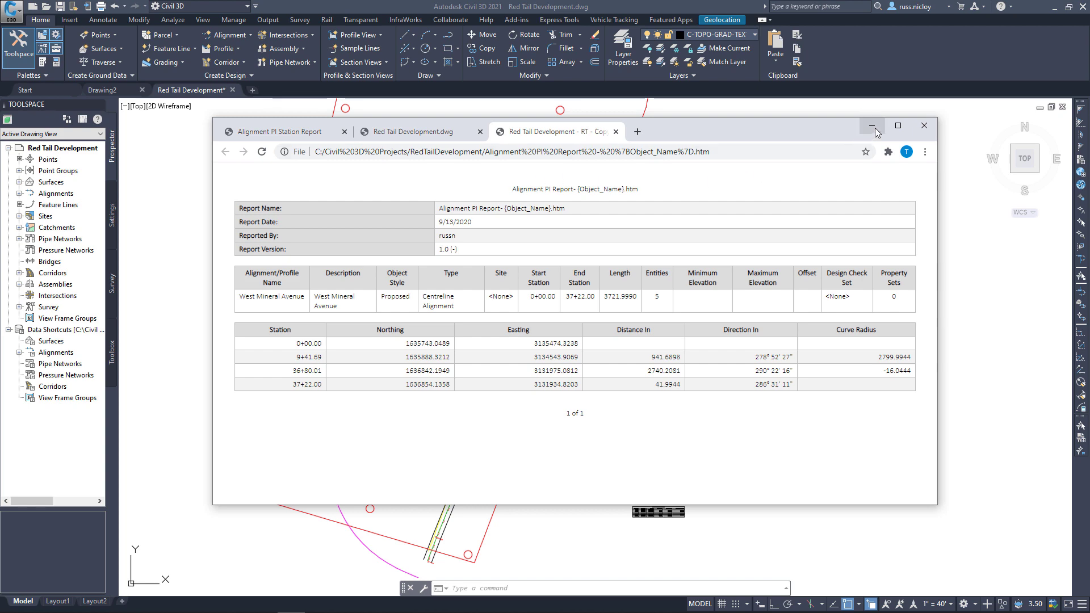
{"action": "left_click", "coordinate": [871, 126]}
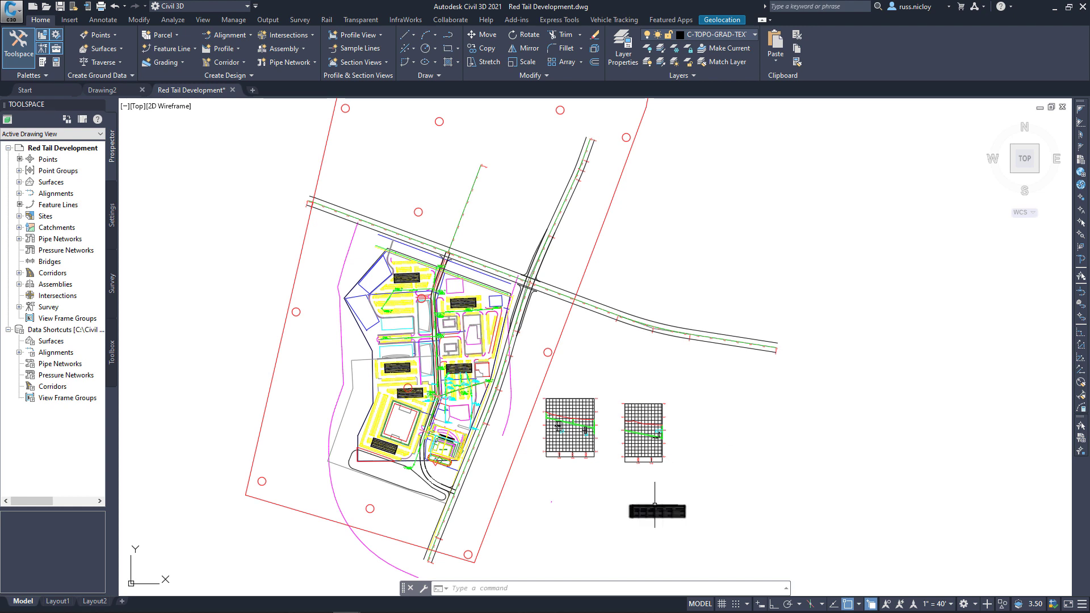
Step: Add an alignment curve table in the Alignment PI Report Table style for the RS Tag curve labels, beside the South Santa Fe Drive table
{"action": "left_click", "coordinate": [104, 21]}
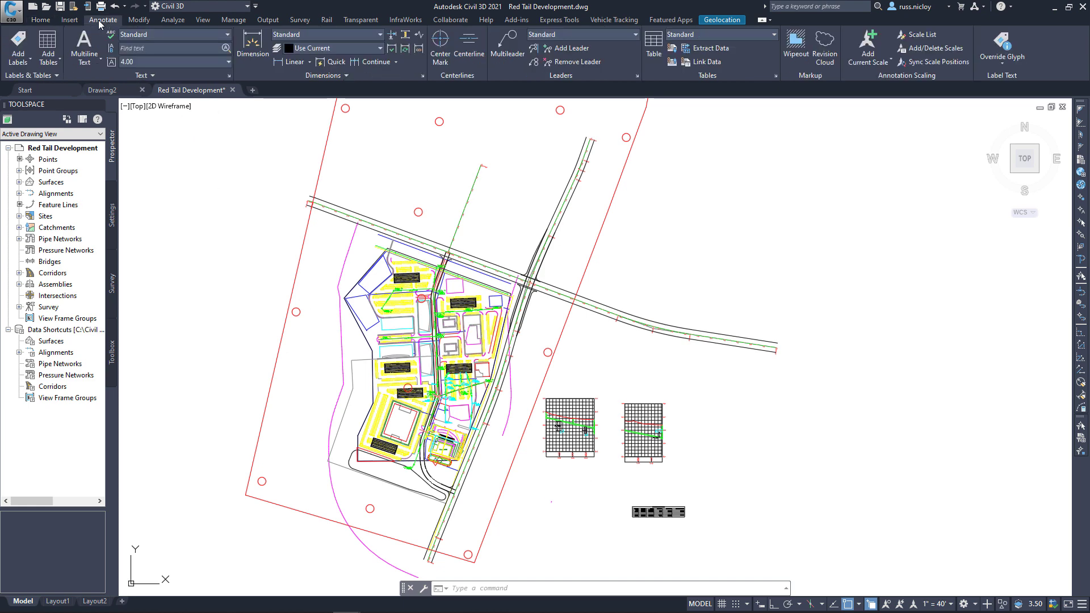
{"action": "left_click", "coordinate": [55, 64]}
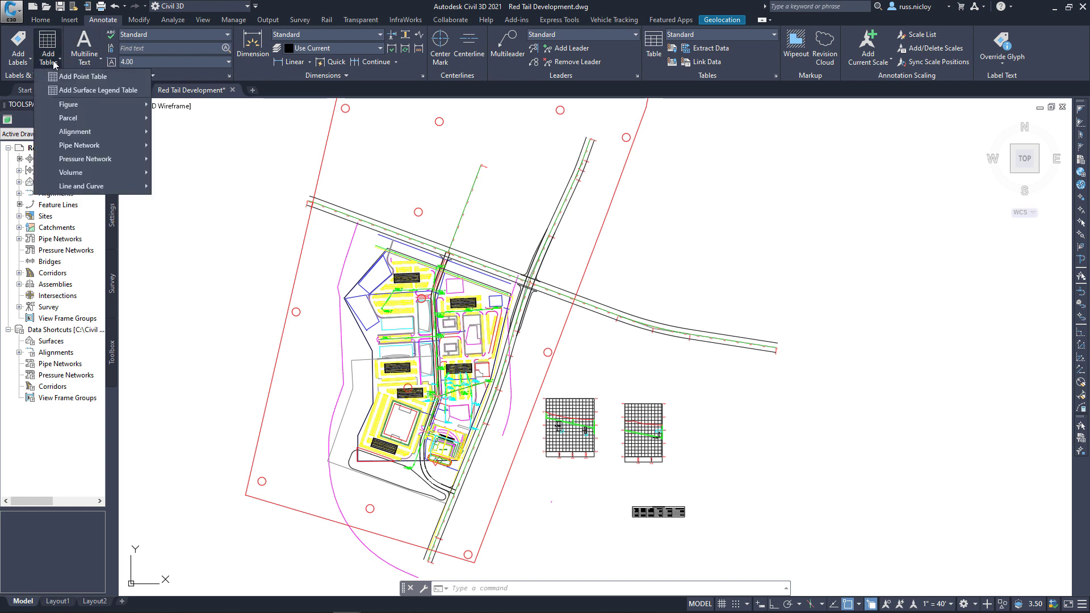
{"action": "mouse_move", "coordinate": [75, 134]}
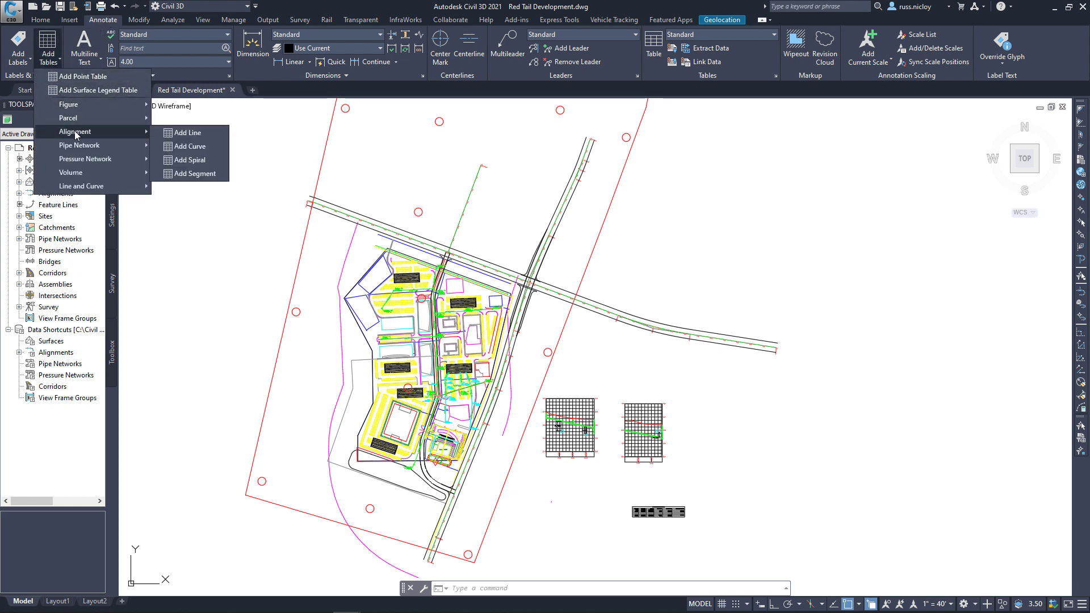
{"action": "left_click", "coordinate": [188, 147]}
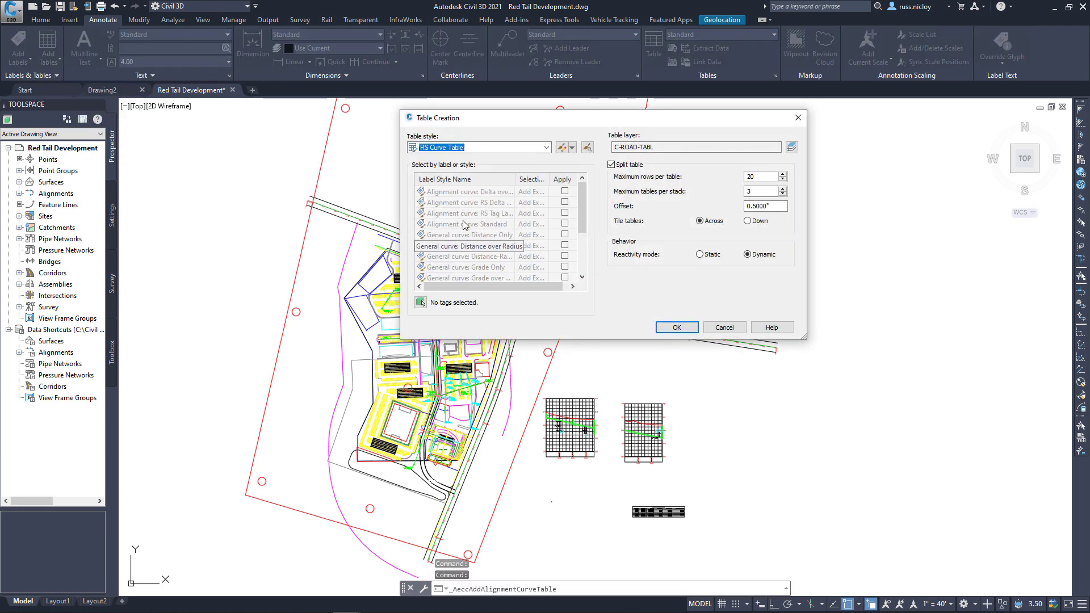
{"action": "left_click", "coordinate": [486, 147]}
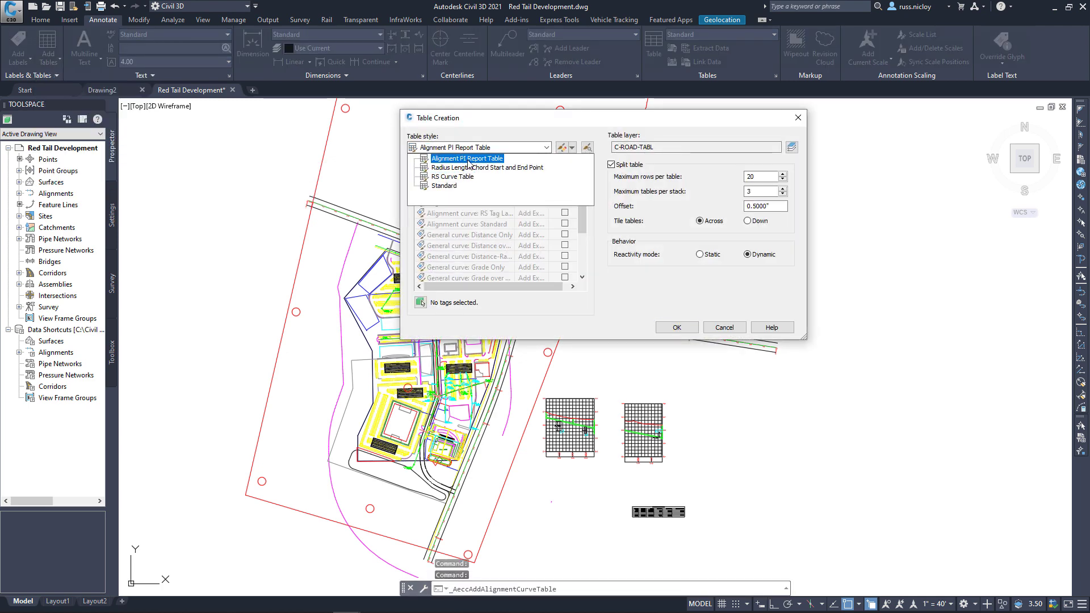
{"action": "left_click", "coordinate": [466, 160]}
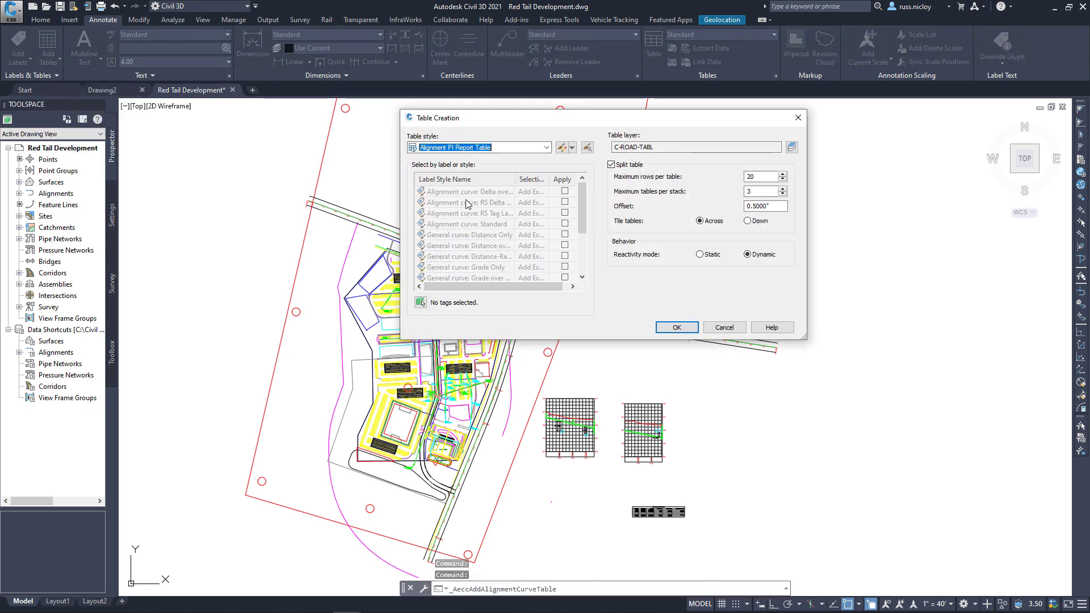
{"action": "left_click", "coordinate": [565, 213]}
{"action": "left_click", "coordinate": [670, 329]}
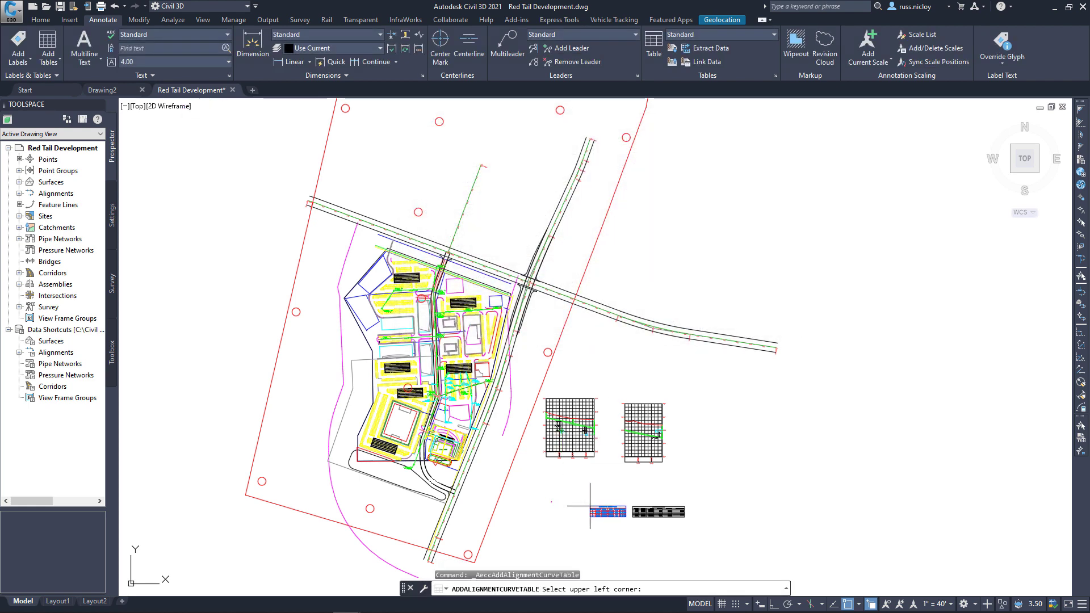
{"action": "left_click", "coordinate": [578, 505]}
{"action": "scroll", "coordinate": [630, 521], "scroll_direction": "up", "scroll_amount": 8}
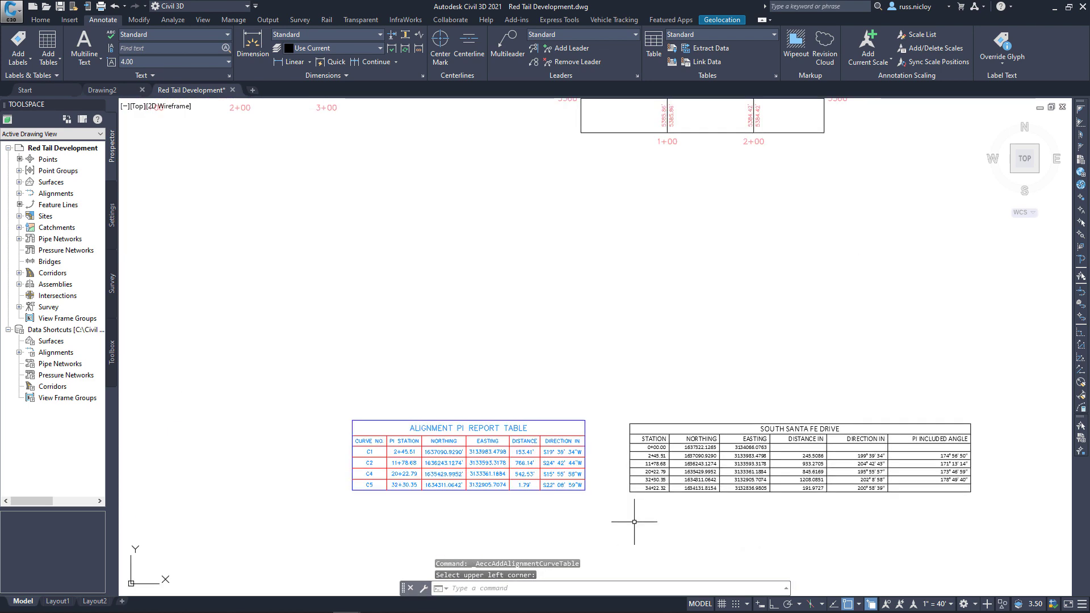
{"action": "scroll", "coordinate": [627, 518], "scroll_direction": "up", "scroll_amount": 2}
{"action": "scroll", "coordinate": [571, 518], "scroll_direction": "down", "scroll_amount": 2}
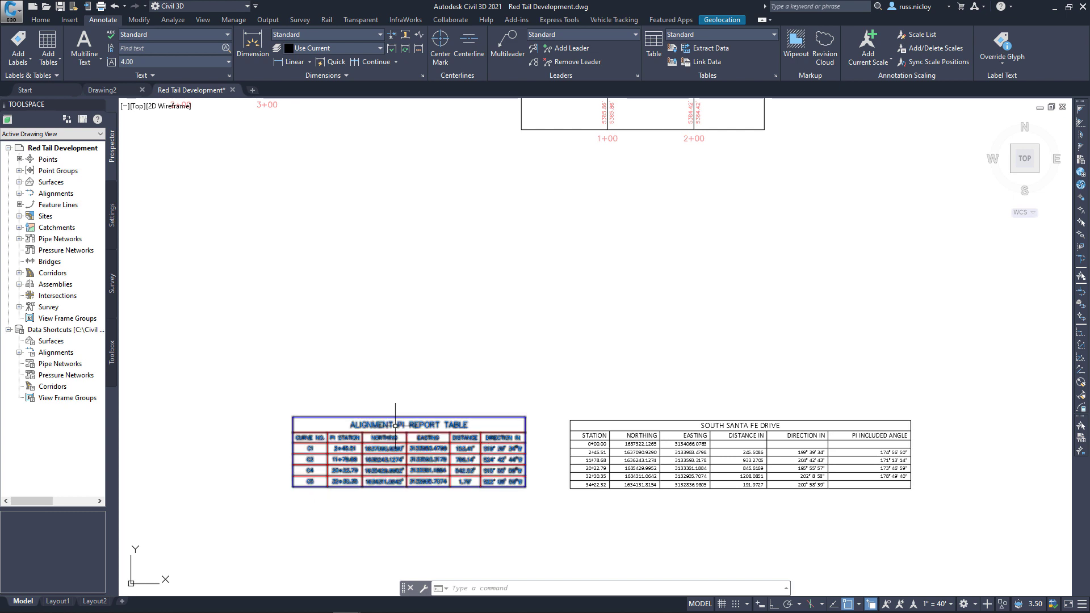
{"action": "mouse_move", "coordinate": [462, 369]}
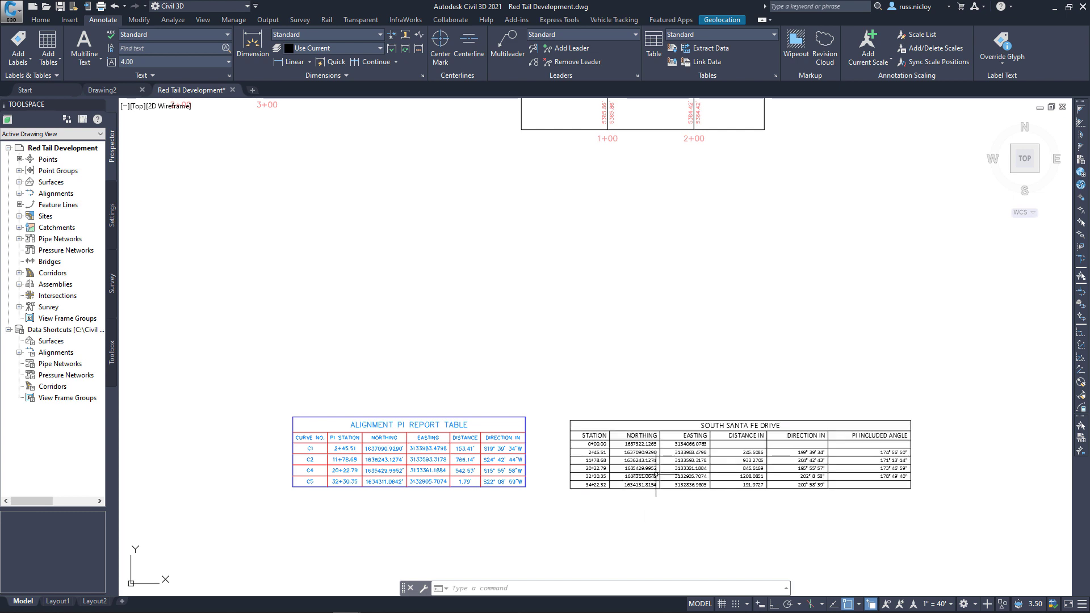
Step: View the Insert Table options for a generic drawing table and leave without inserting one
{"action": "left_click", "coordinate": [632, 495]}
{"action": "left_click", "coordinate": [618, 507]}
{"action": "mouse_move", "coordinate": [762, 519]}
{"action": "left_click", "coordinate": [653, 45]}
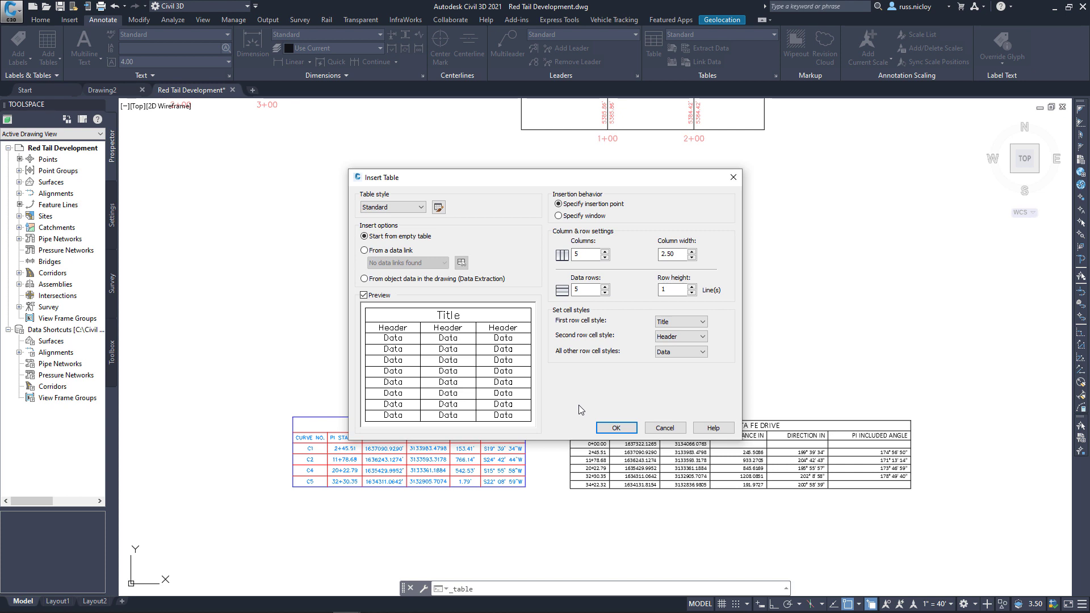
{"action": "left_click", "coordinate": [664, 428]}
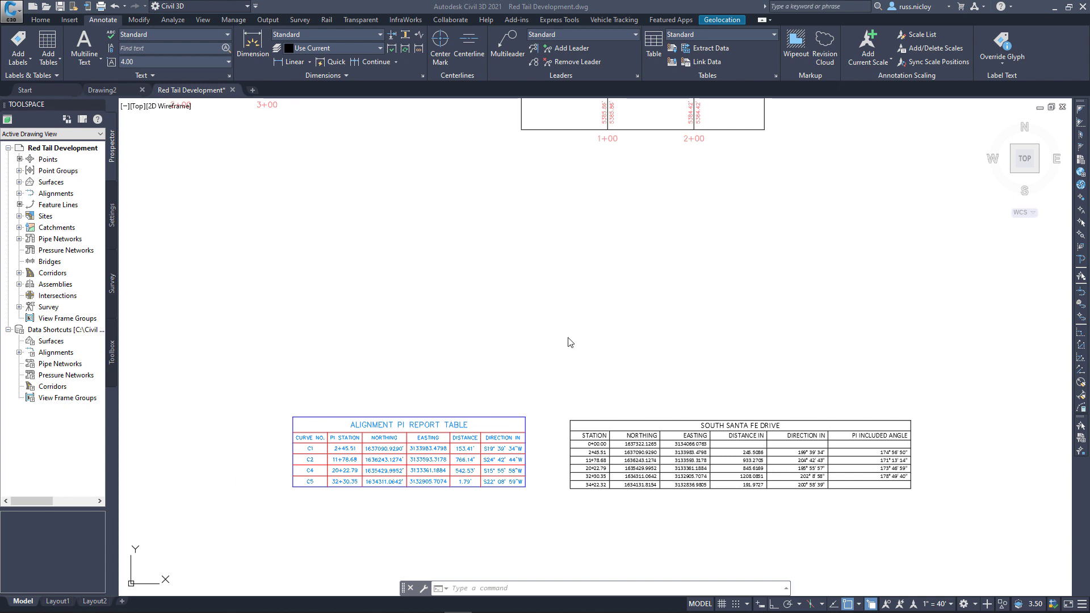
Step: Paste the copied spreadsheet range as a linked Microsoft Excel Worksheet into the empty area above the two PI tables
{"action": "left_click", "coordinate": [50, 22]}
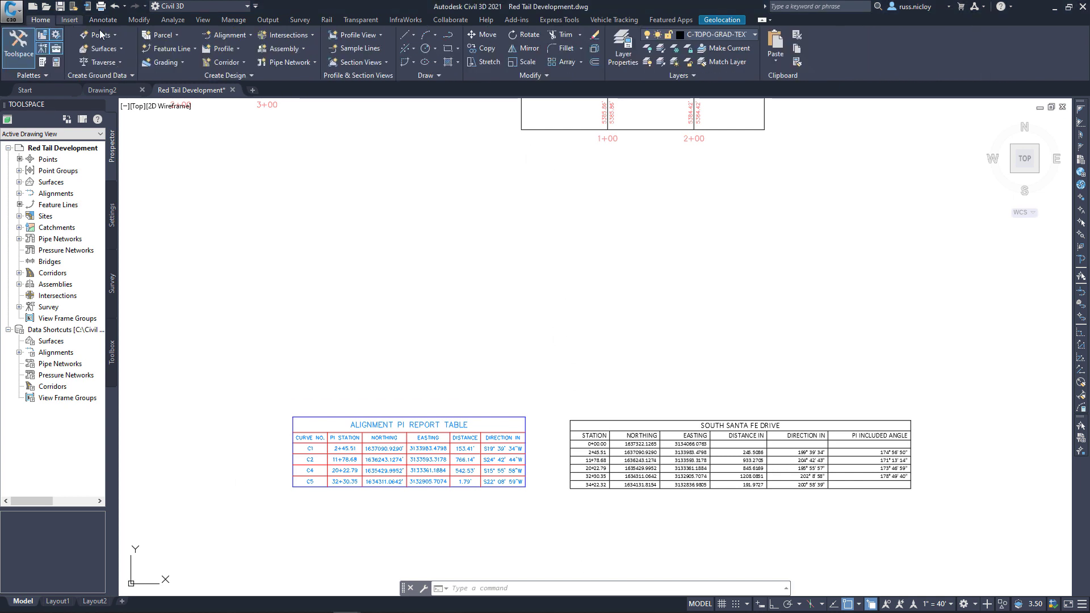
{"action": "left_click", "coordinate": [775, 57]}
{"action": "left_click", "coordinate": [792, 171]}
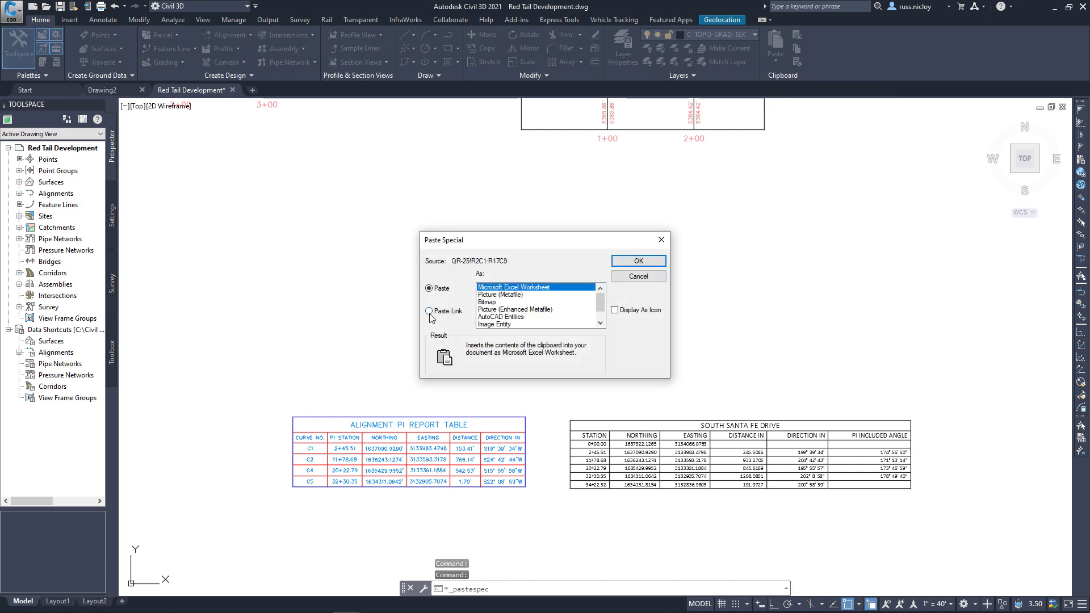
{"action": "left_click", "coordinate": [429, 311]}
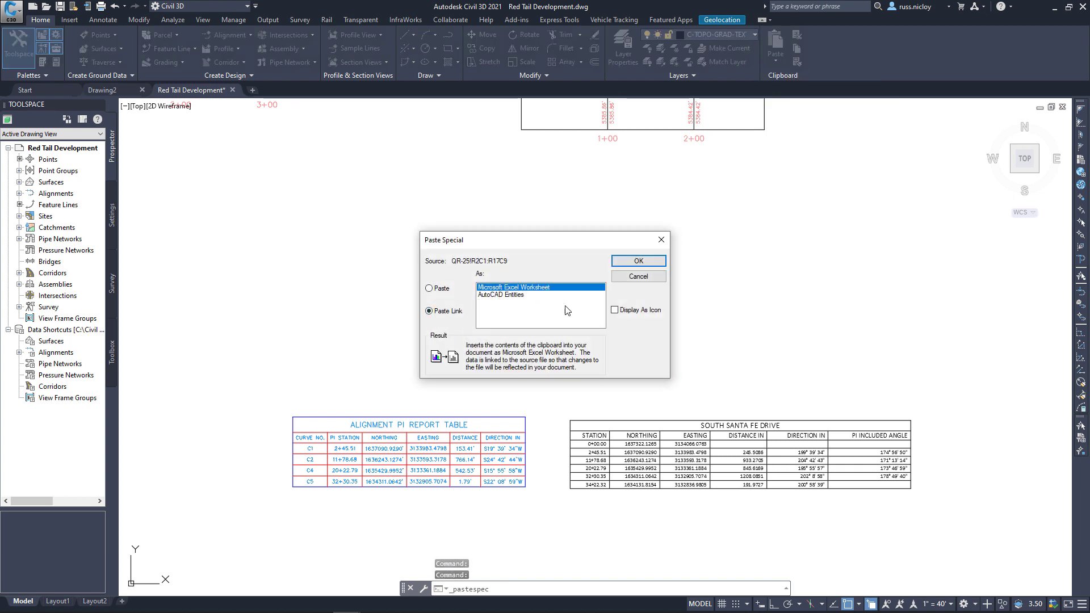
{"action": "left_click", "coordinate": [638, 261]}
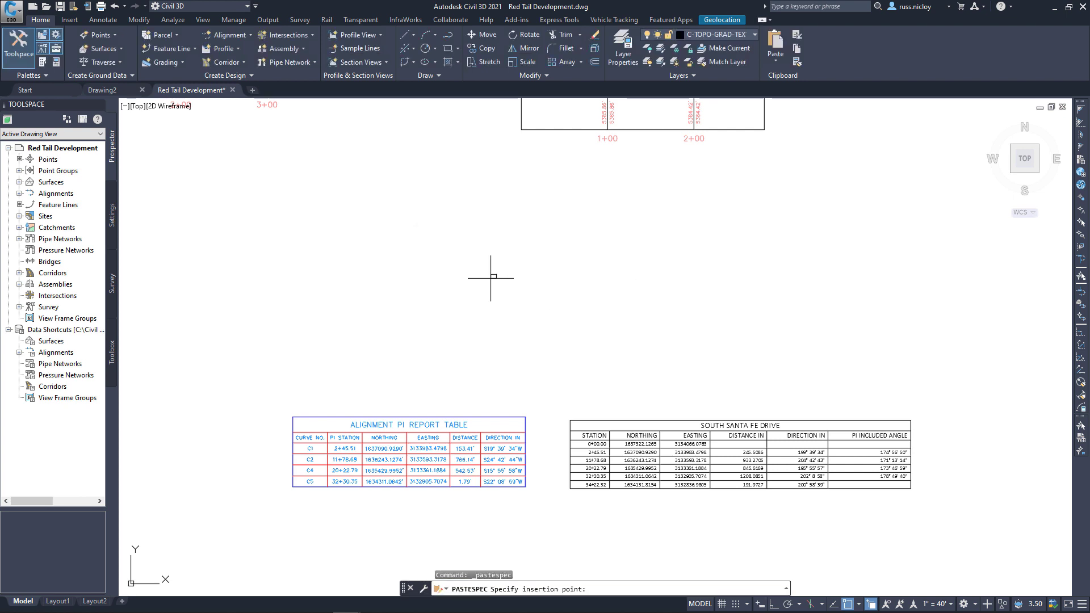
{"action": "left_click", "coordinate": [535, 307]}
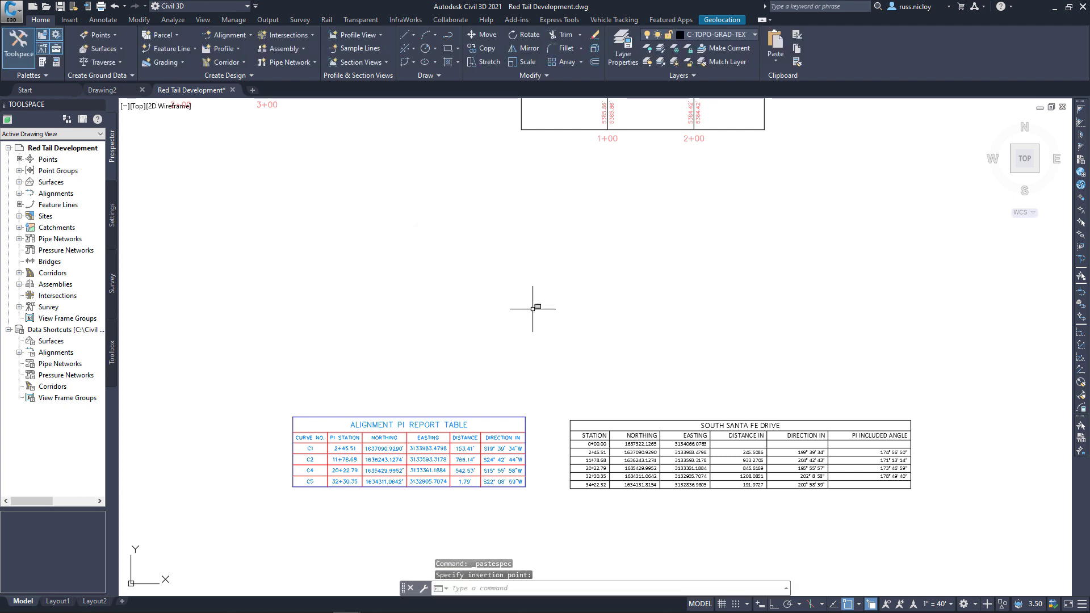
{"action": "scroll", "coordinate": [528, 300], "scroll_direction": "up", "scroll_amount": 5}
{"action": "scroll", "coordinate": [492, 279], "scroll_direction": "up", "scroll_amount": 4}
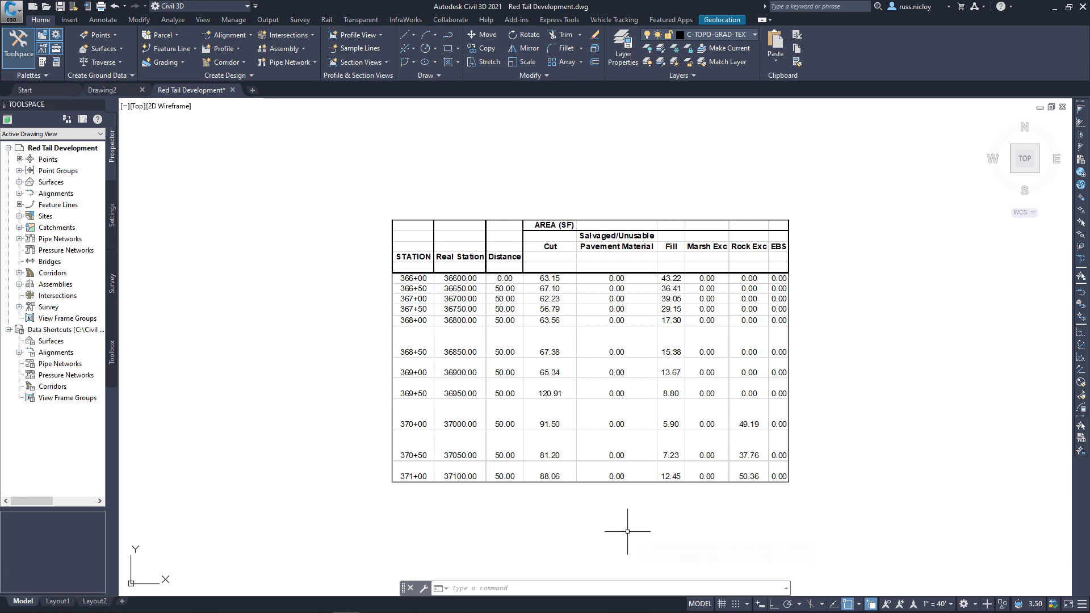
{"action": "mouse_move", "coordinate": [627, 531]}
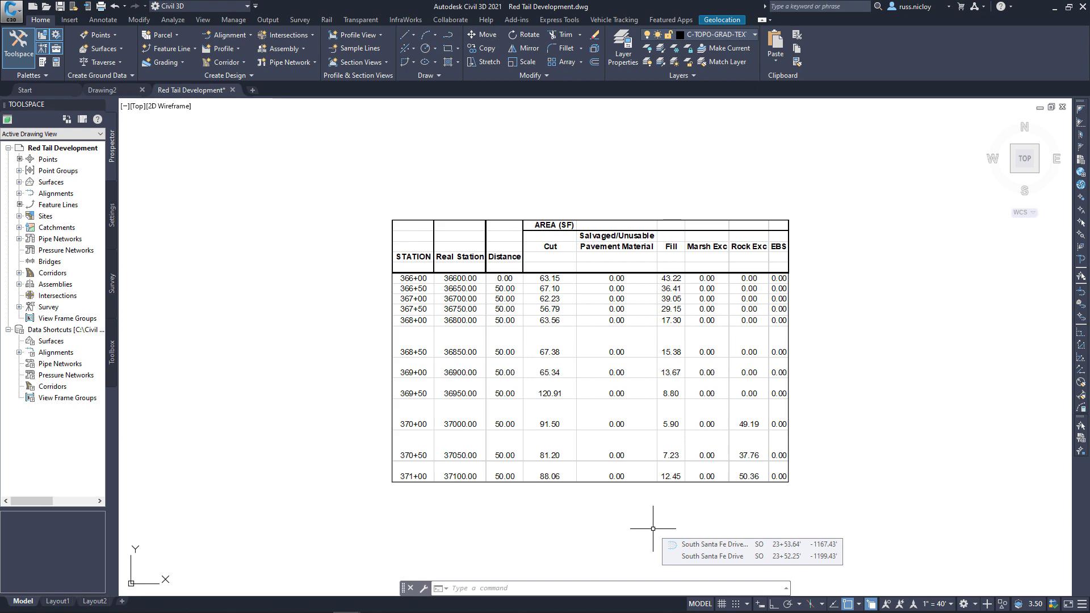
Step: Examine the South Santa Fe Drive table's stations, coordinates, distances, directions and PI included angles
{"action": "scroll", "coordinate": [653, 528], "scroll_direction": "down", "scroll_amount": 5}
{"action": "middle_click_drag", "start_coordinate": [690, 536], "coordinate": [603, 226]}
{"action": "scroll", "coordinate": [603, 226], "scroll_direction": "down", "scroll_amount": 3}
{"action": "scroll", "coordinate": [562, 372], "scroll_direction": "down", "scroll_amount": 2}
{"action": "scroll", "coordinate": [579, 278], "scroll_direction": "up", "scroll_amount": 3}
{"action": "scroll", "coordinate": [596, 388], "scroll_direction": "up", "scroll_amount": 3}
{"action": "left_click", "coordinate": [466, 338]}
{"action": "key", "text": "Escape"}
{"action": "mouse_move", "coordinate": [535, 244]}
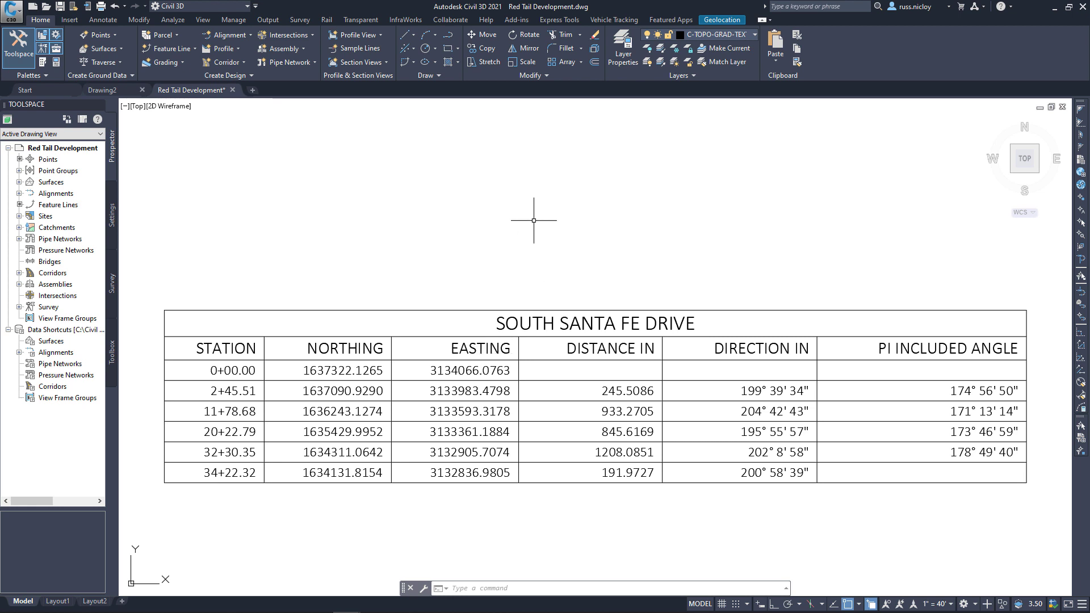